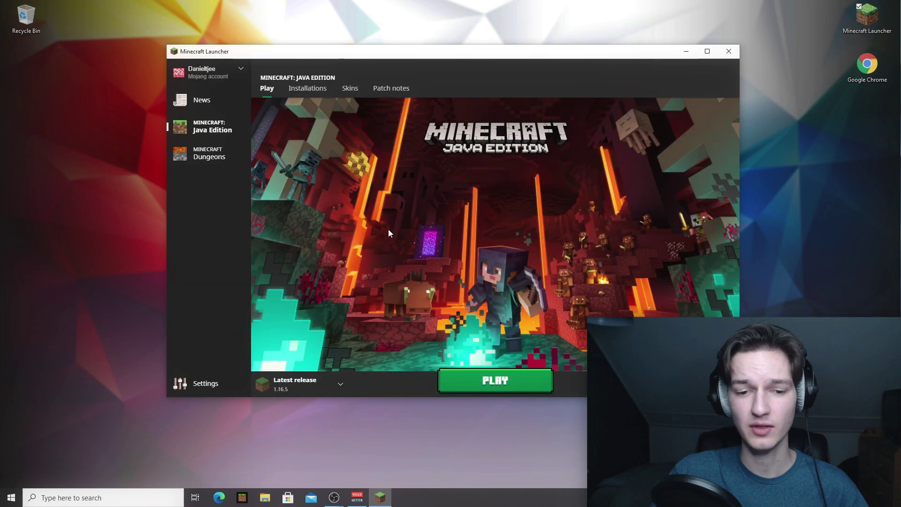
Keep Latest release 1.16.5, launch it to the title screen, then quit the game.
left_click(306, 385)
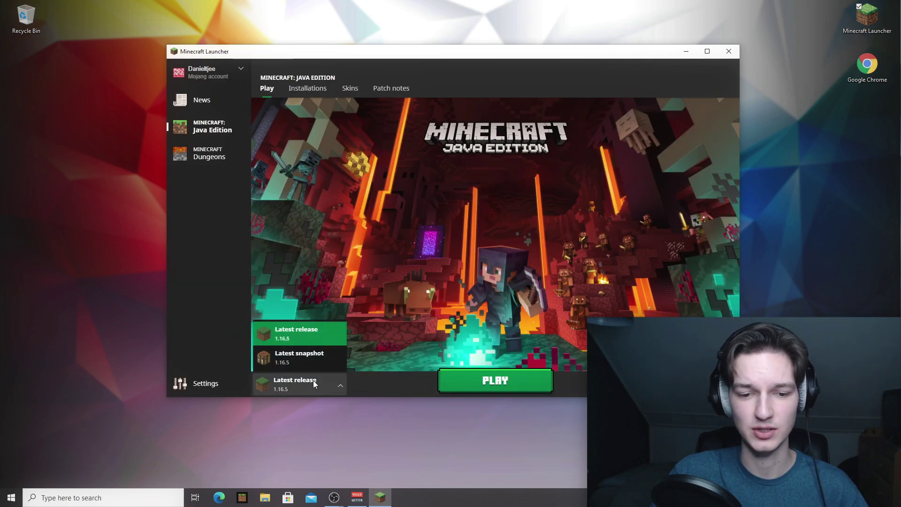
left_click(360, 303)
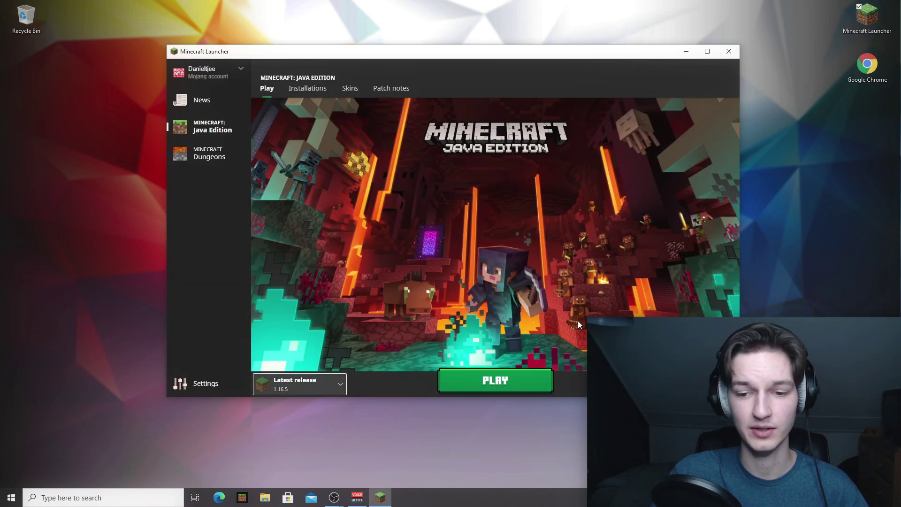
left_click(495, 384)
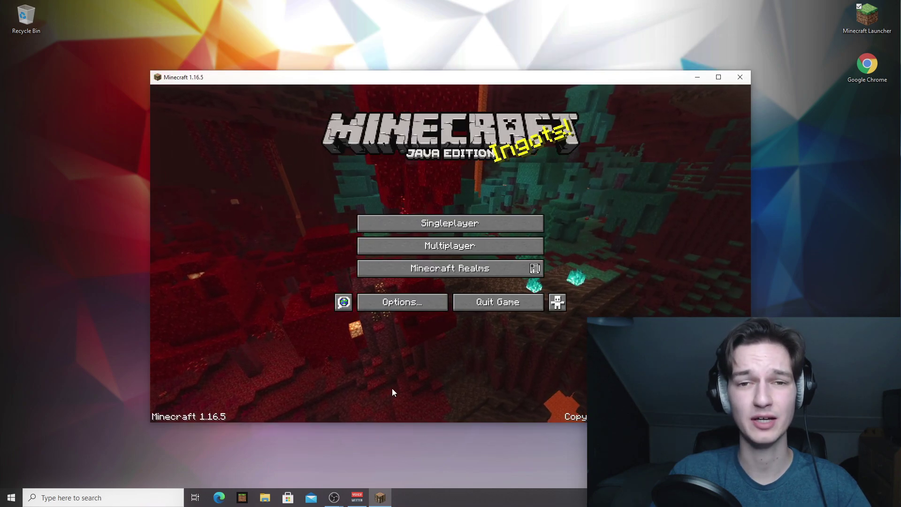
left_click(497, 302)
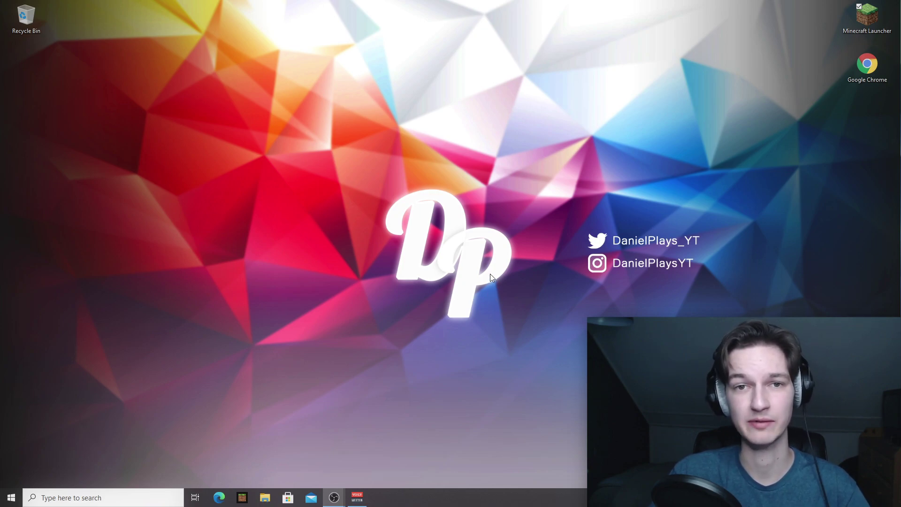
Open Chrome and run a Google search for 'fabricmc'.
double_click(867, 66)
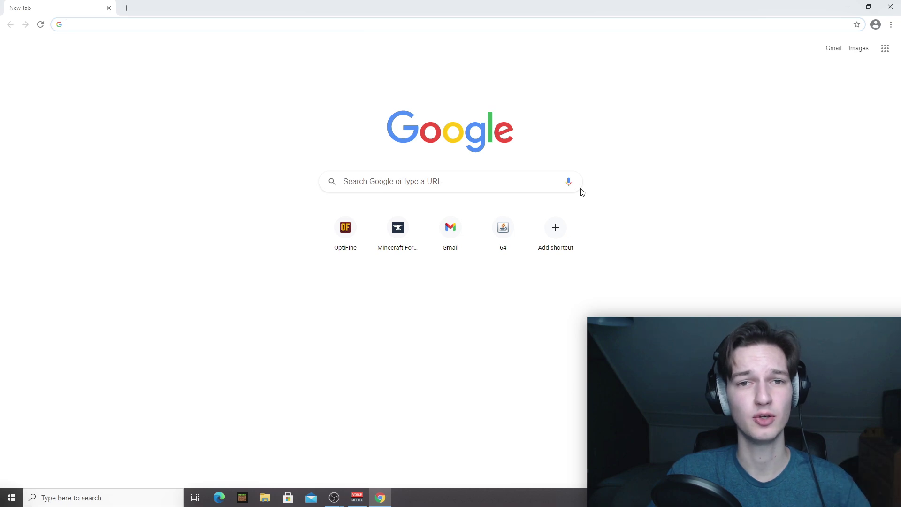
left_click(445, 183)
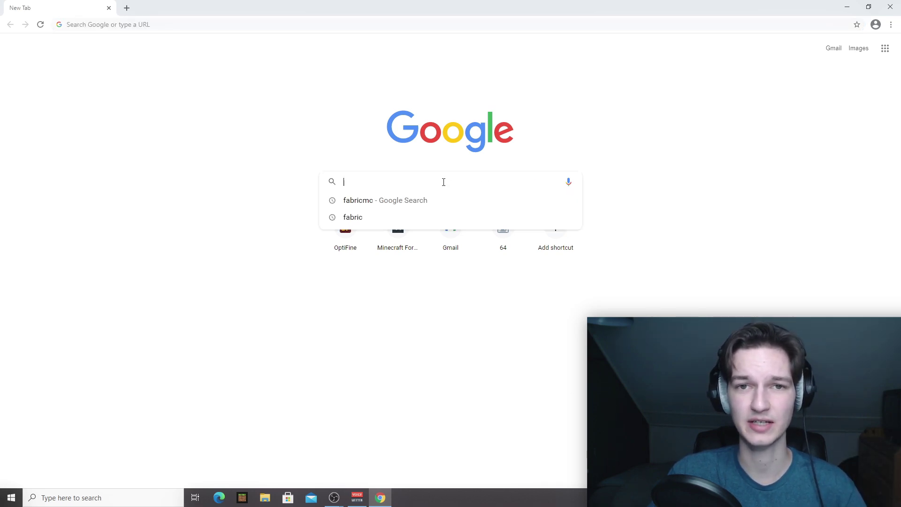
left_click(420, 205)
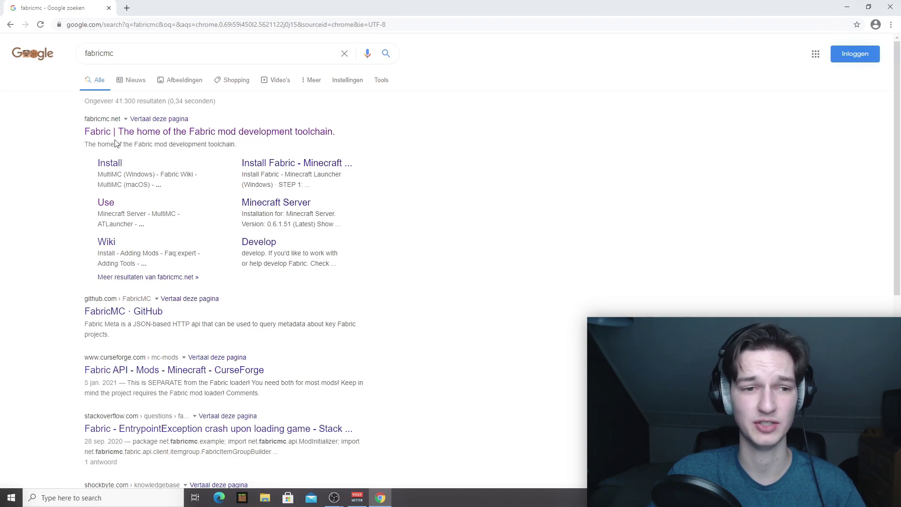
Open fabricmc.net, go to the Fabric Loader page and download the Windows .exe installer.
left_click(214, 135)
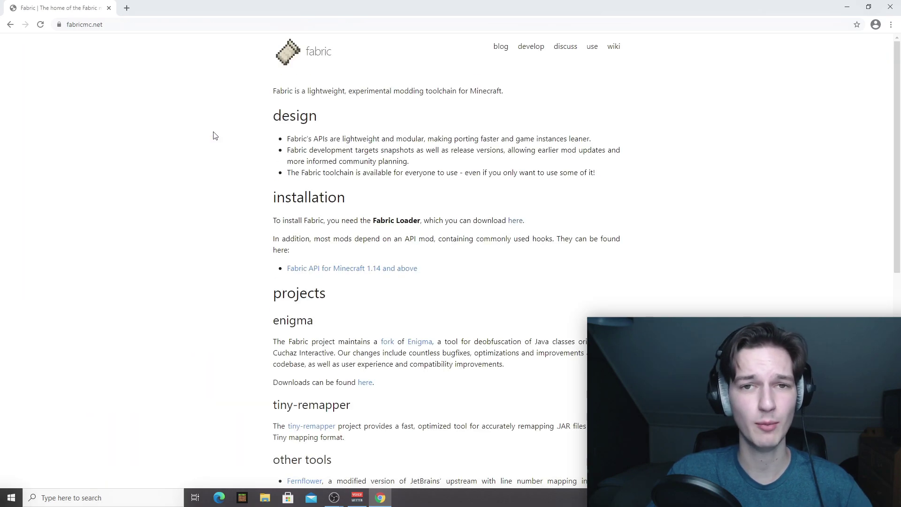
left_click_drag(271, 203, 351, 197)
left_click(288, 200)
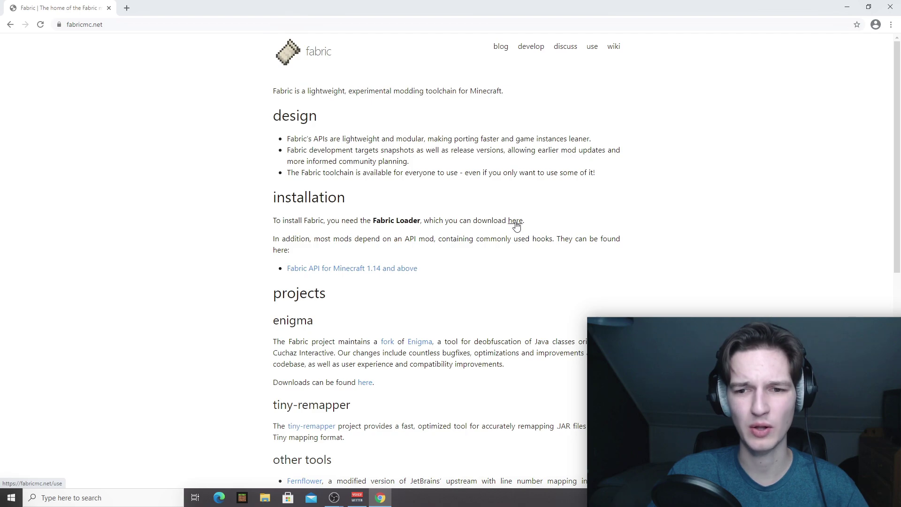
left_click_drag(423, 221, 507, 220)
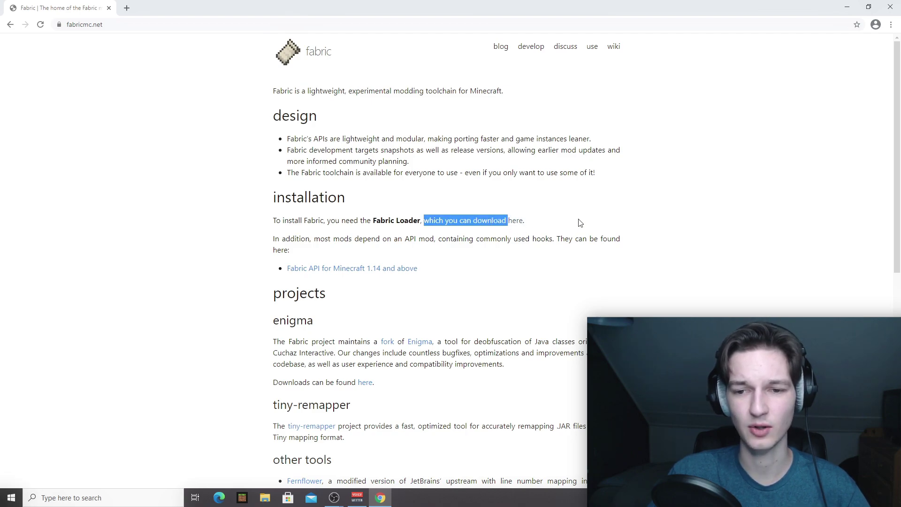
left_click(516, 221)
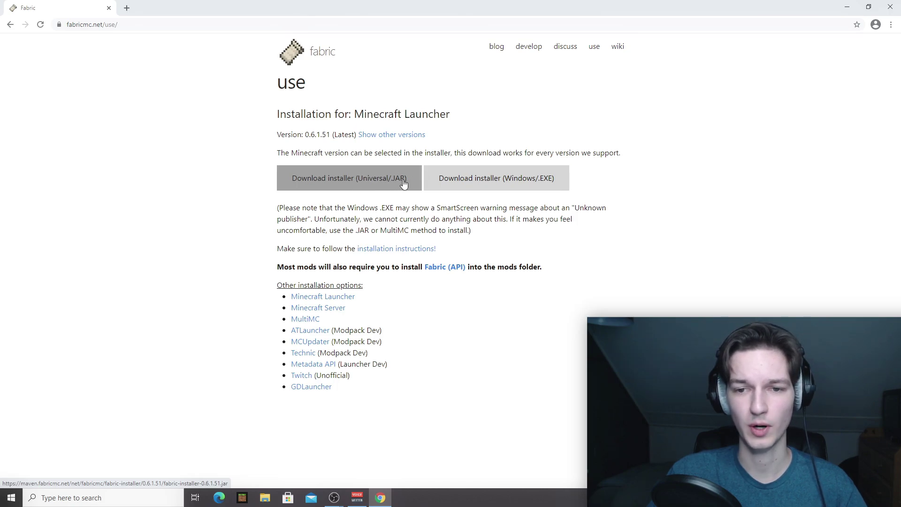
left_click(496, 183)
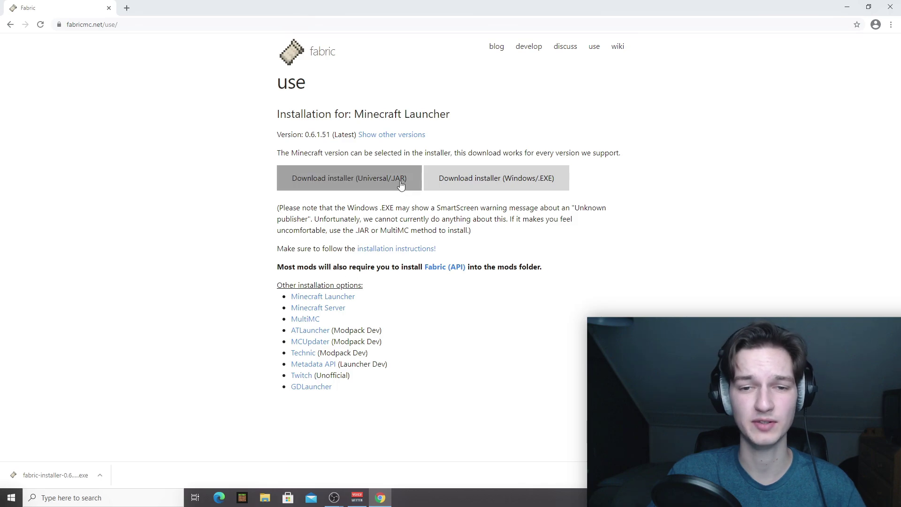
Install Fabric Loader 0.11.0 for Minecraft 1.16.5 with a launcher profile, then close the installer.
left_click(56, 477)
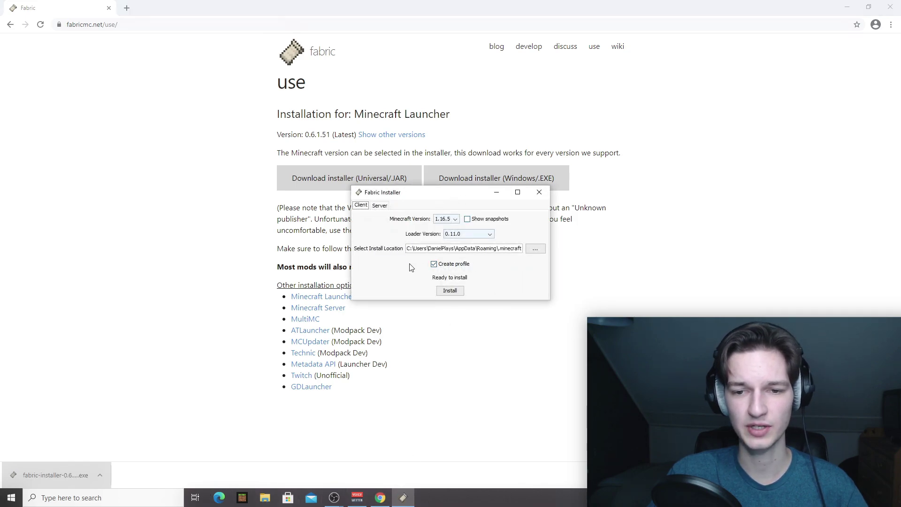
left_click(443, 219)
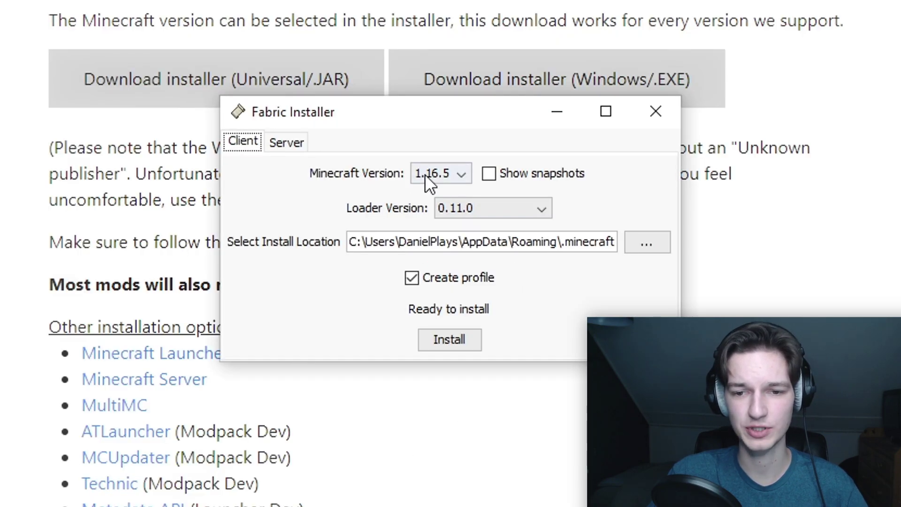
left_click(436, 174)
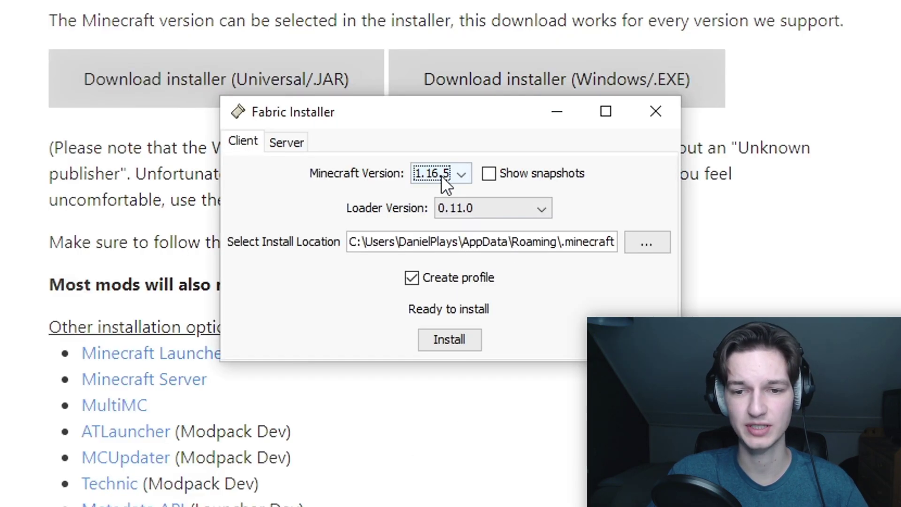
left_click(490, 210)
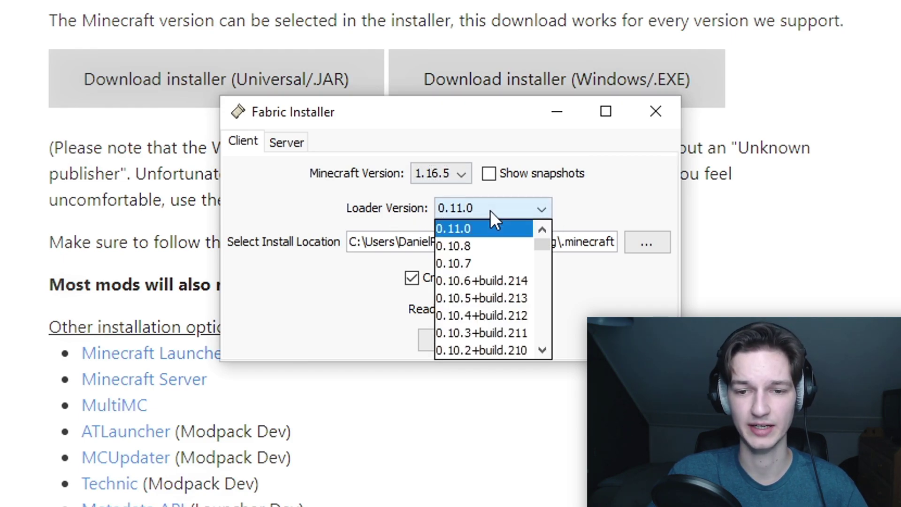
left_click(472, 228)
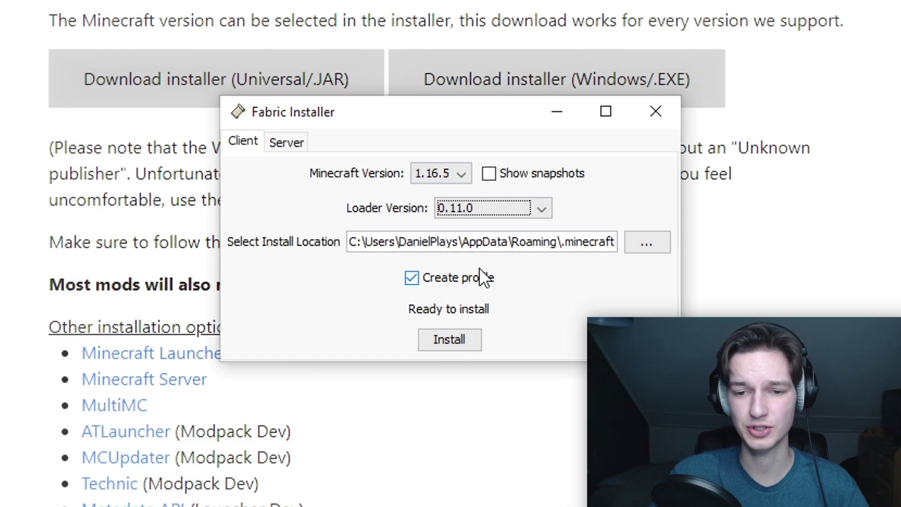
left_click(450, 339)
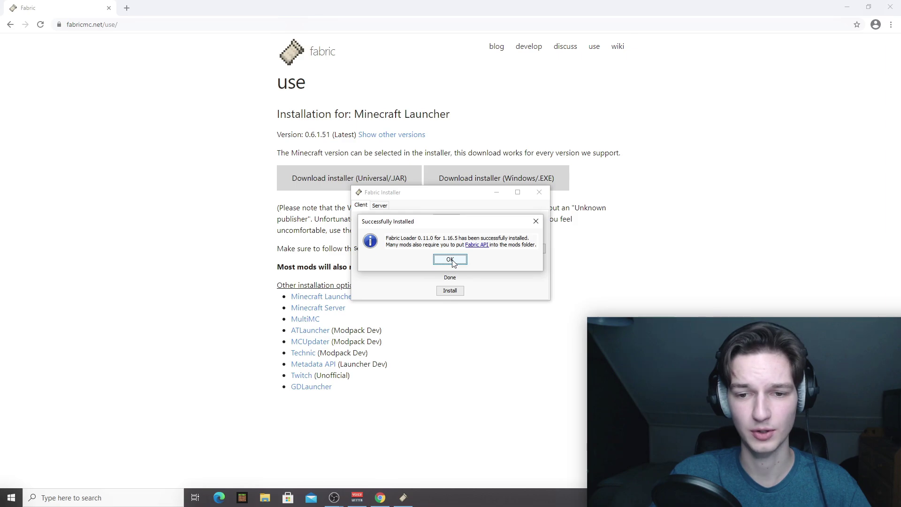
left_click(451, 260)
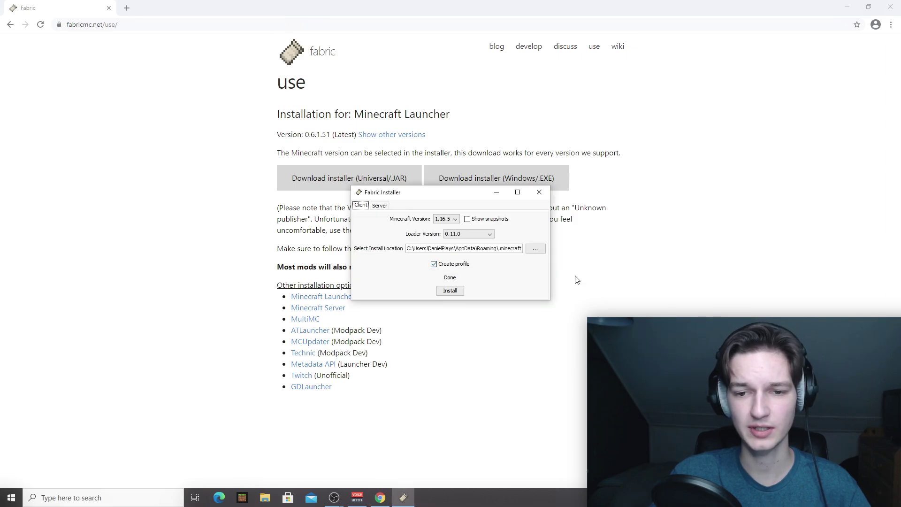
left_click(539, 193)
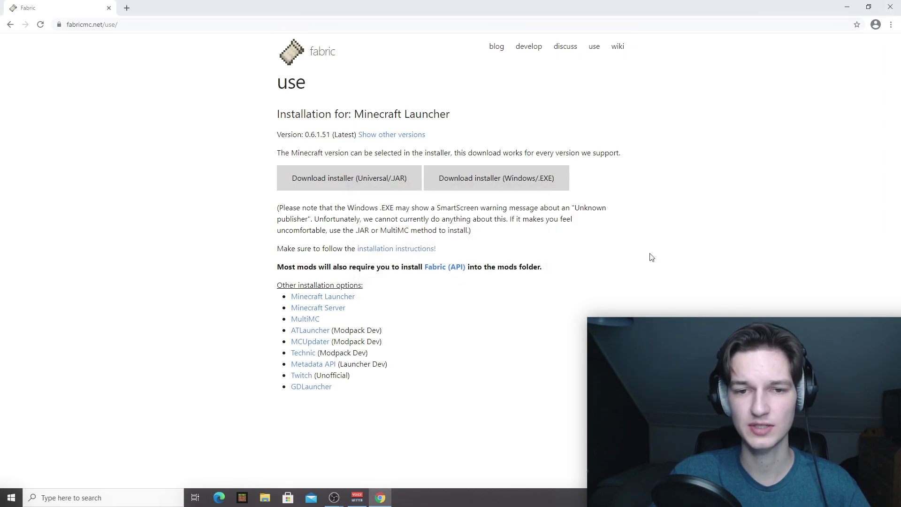
Search for 'fabric api' and open the Fabric API page on CurseForge.
left_click(139, 23)
type("fabric api")
key("Return")
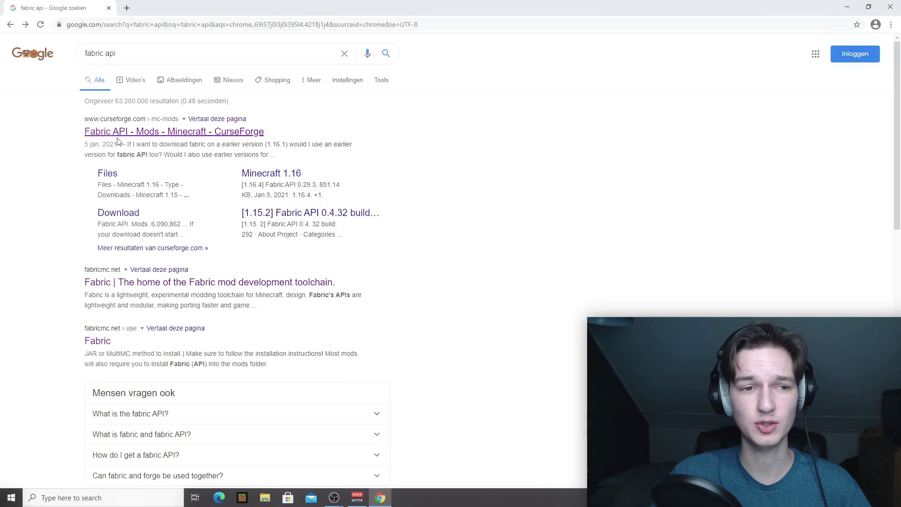
left_click(212, 135)
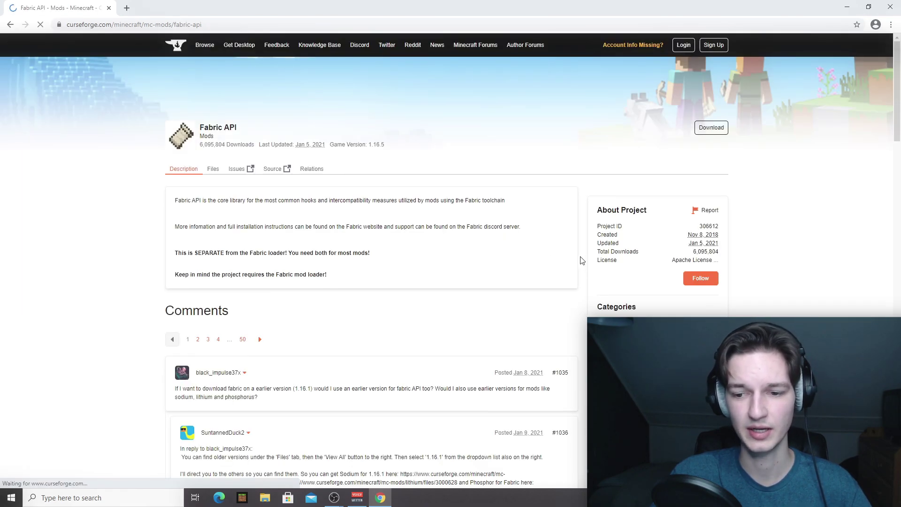
Download the Fabric API 0.29.3 file for 1.16.5 and keep the jar.
scroll(581, 260, "down", 5)
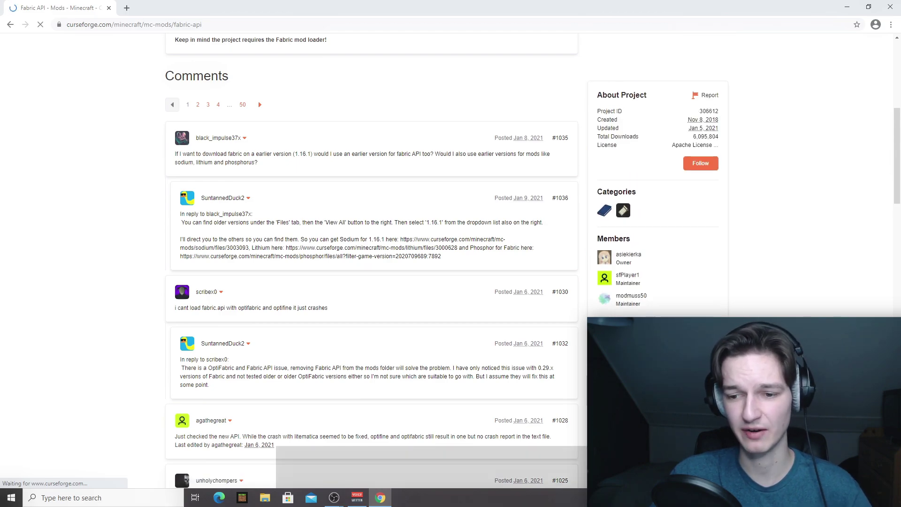
scroll(681, 307, "down", 1)
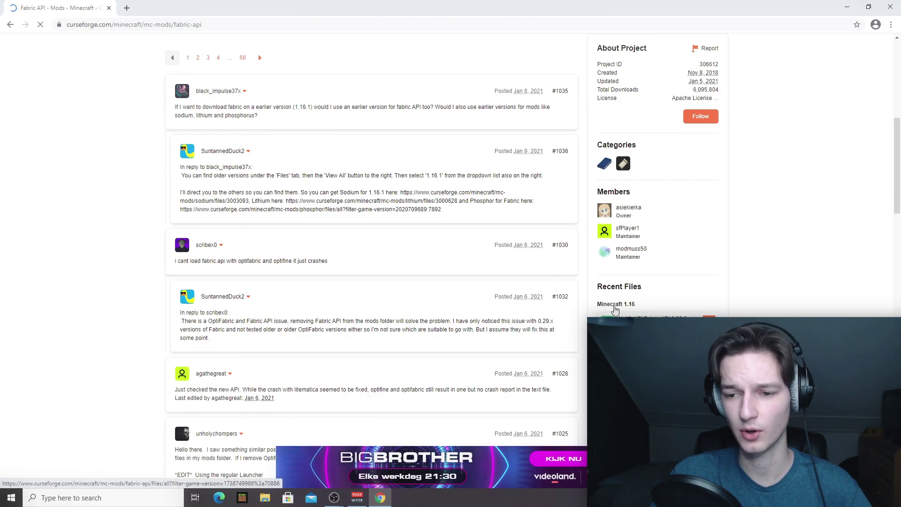
scroll(601, 300, "up", 5)
scroll(554, 271, "down", 6)
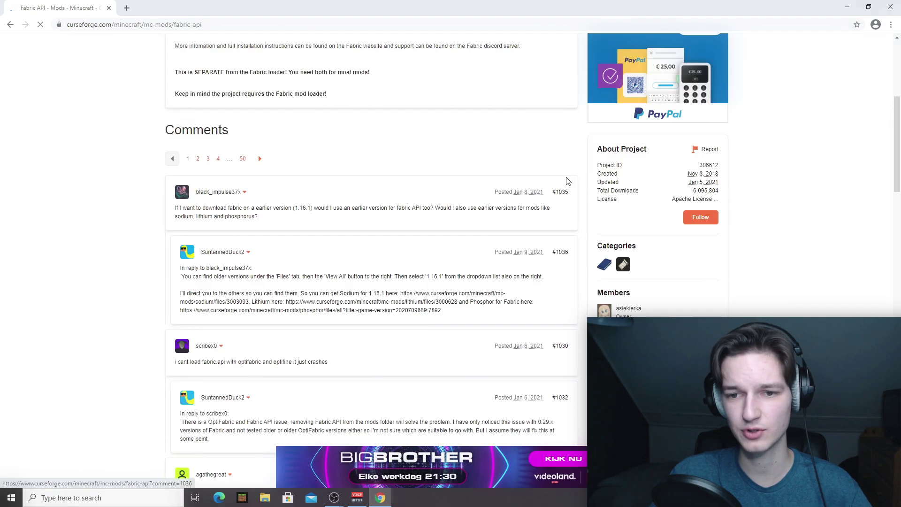
left_click_drag(612, 241, 597, 257)
left_click(646, 256)
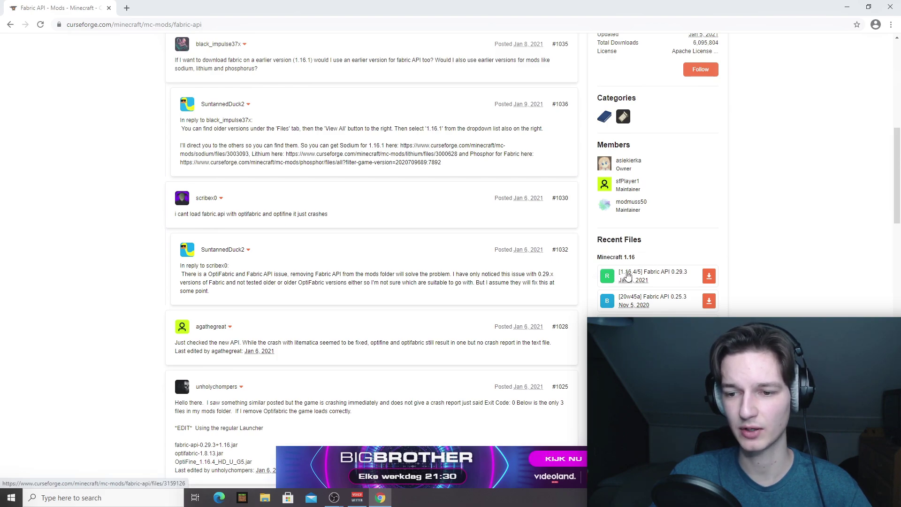
left_click(660, 276)
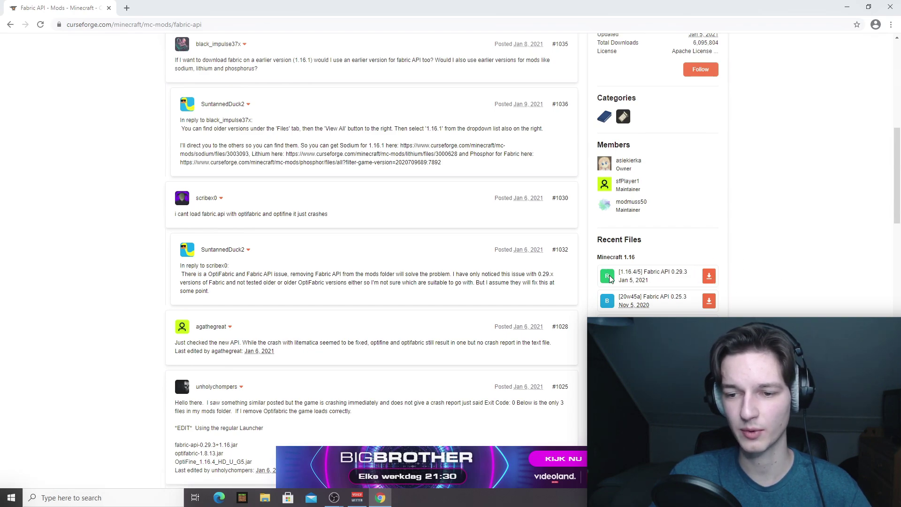
left_click(708, 277)
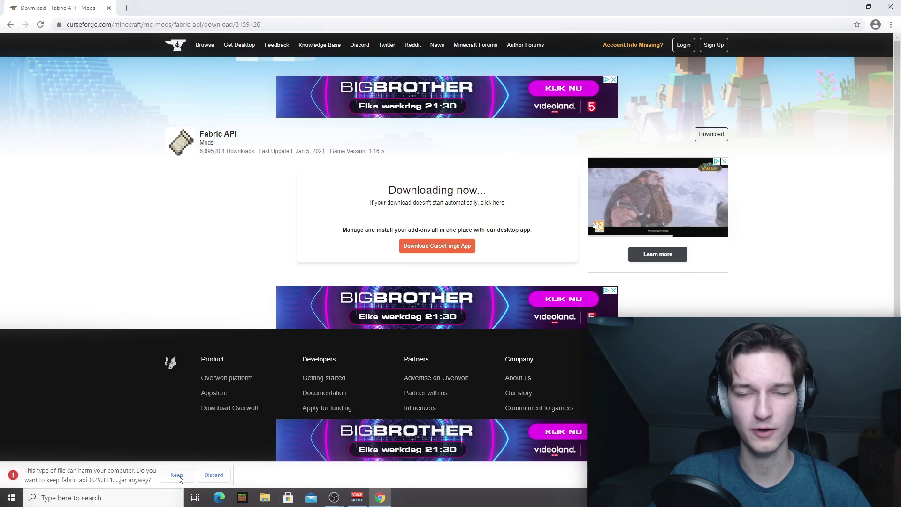
left_click(175, 476)
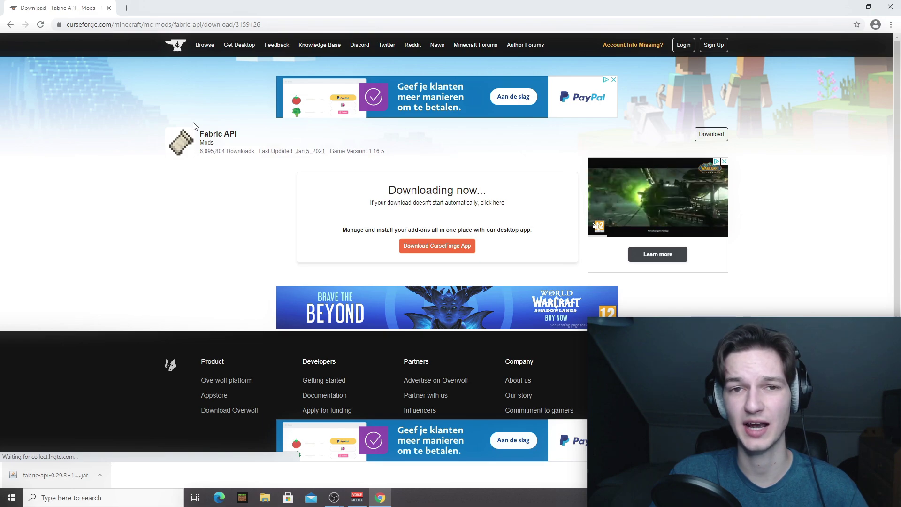
Back on the Gravel Ores (Fabric) page, download and keep the newest 1.16 file.
key("alt+Left")
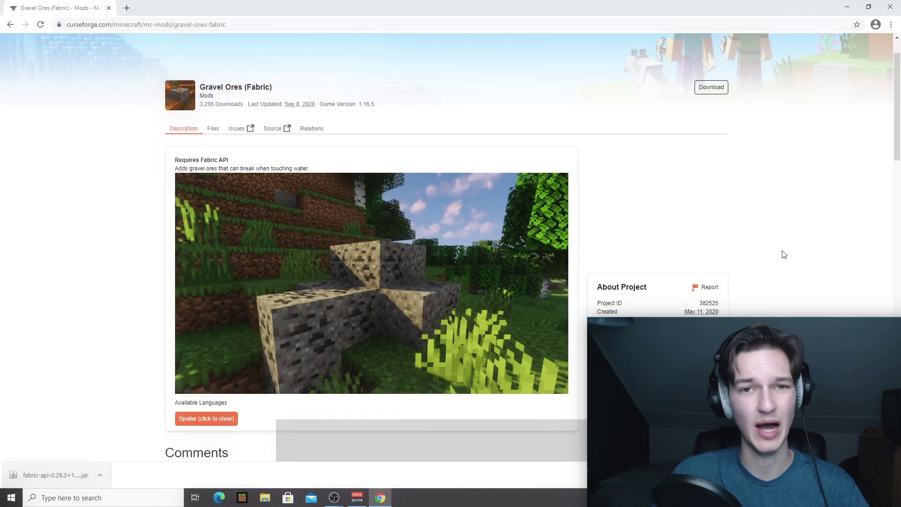
scroll(783, 254, "down", 2)
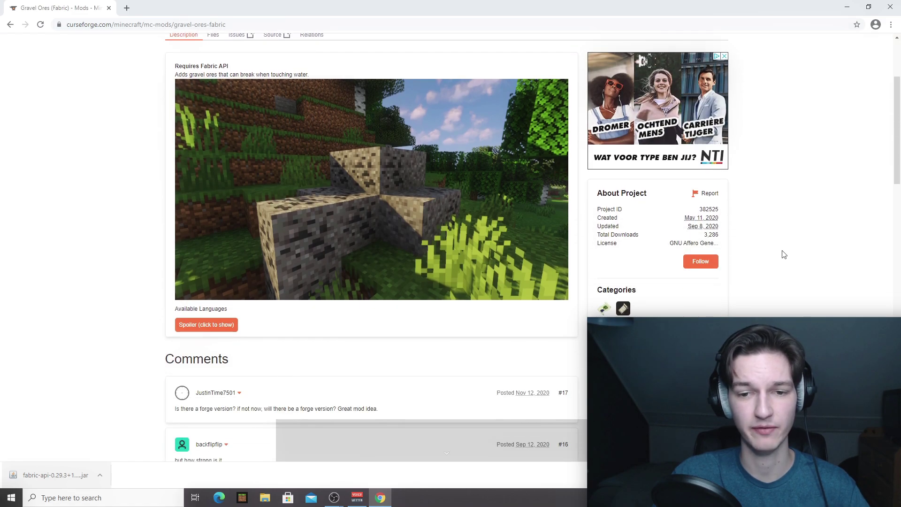
scroll(810, 284, "down", 7)
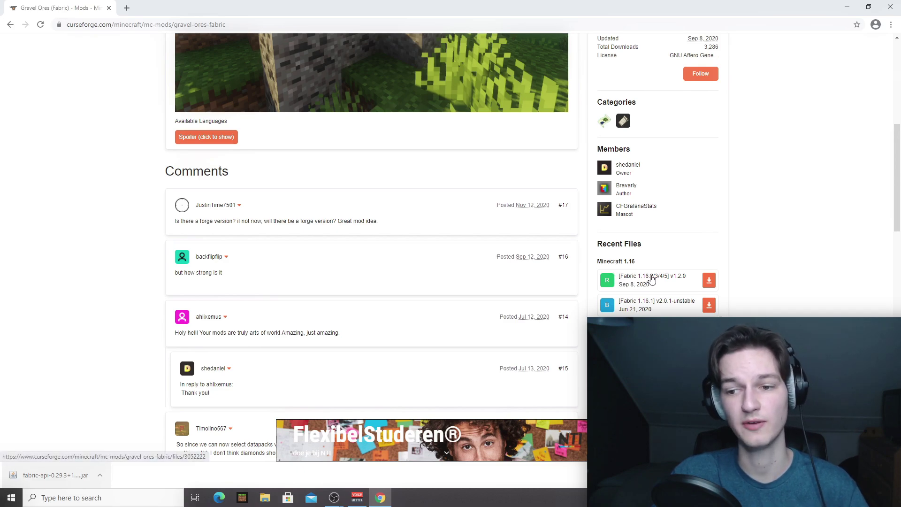
left_click(709, 282)
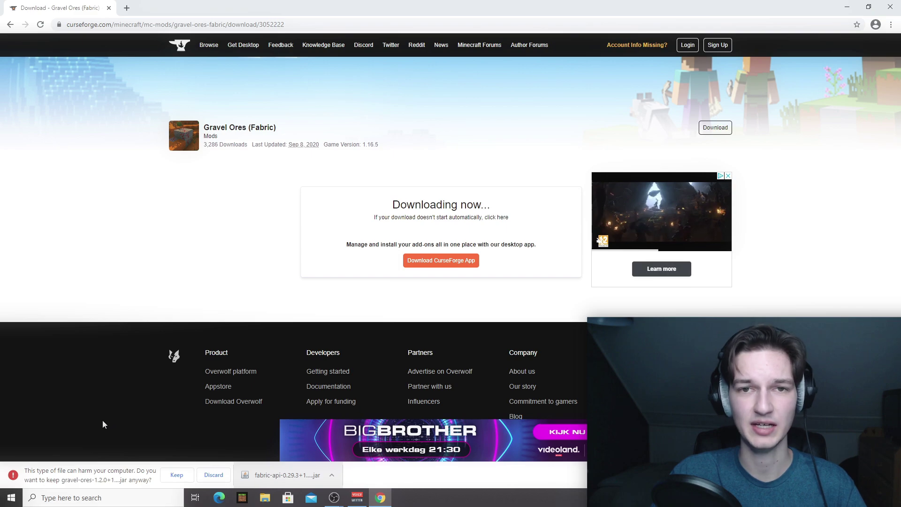
left_click(176, 475)
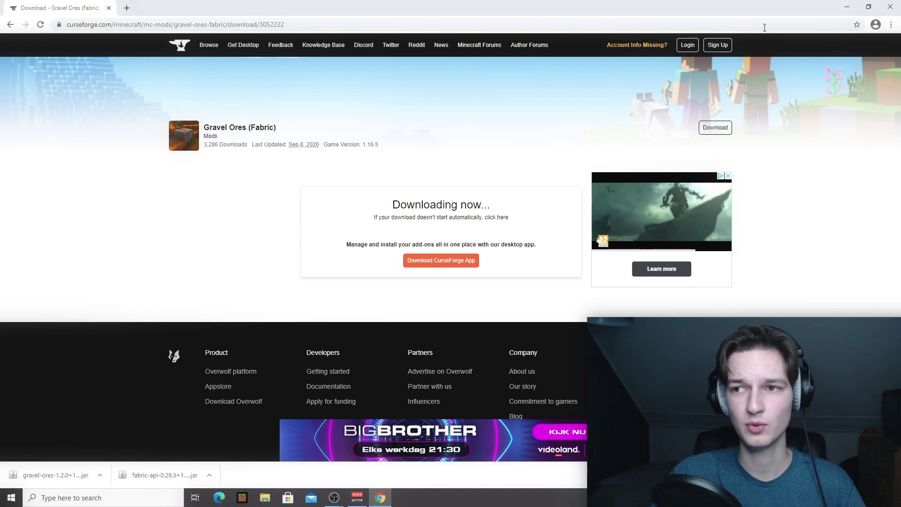
Move the Fabric API and Gravel Ores jars from Chrome's download bar onto the desktop.
left_click_drag(165, 474, 80, 22)
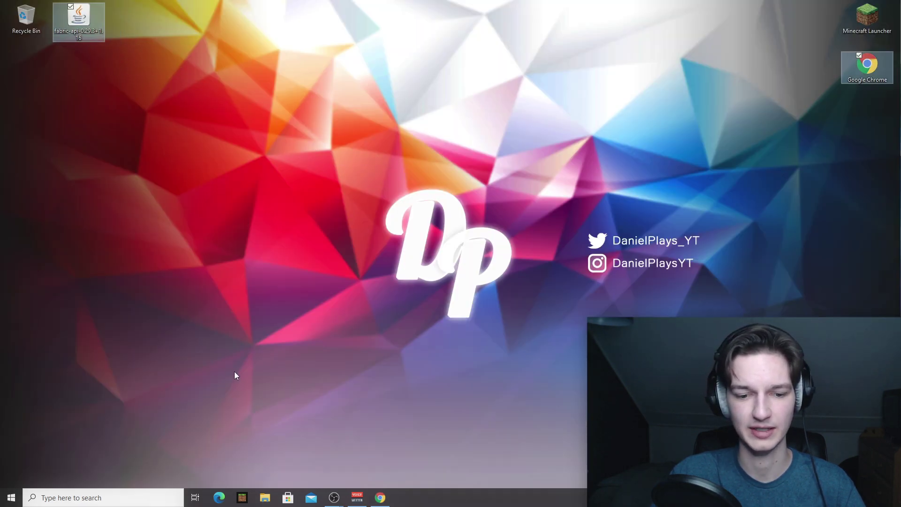
left_click(380, 497)
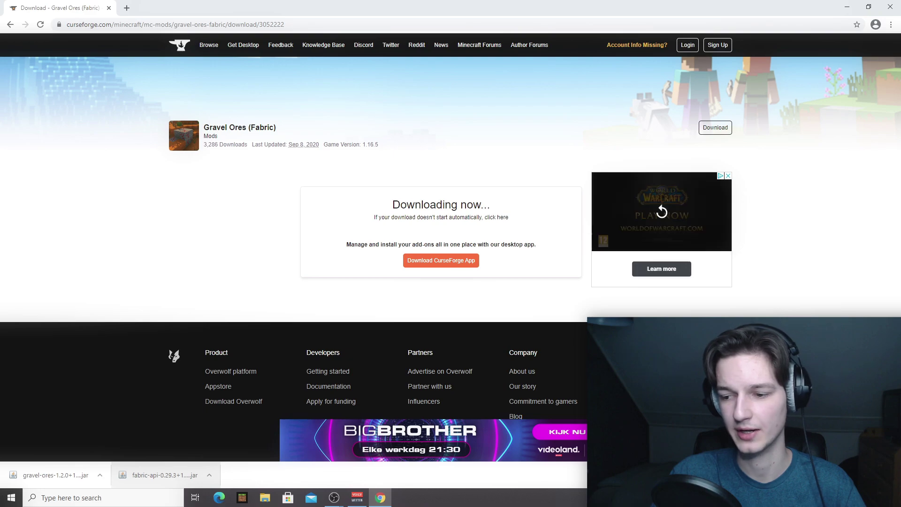
key("super+d")
left_click_drag(244, 74, 142, 16)
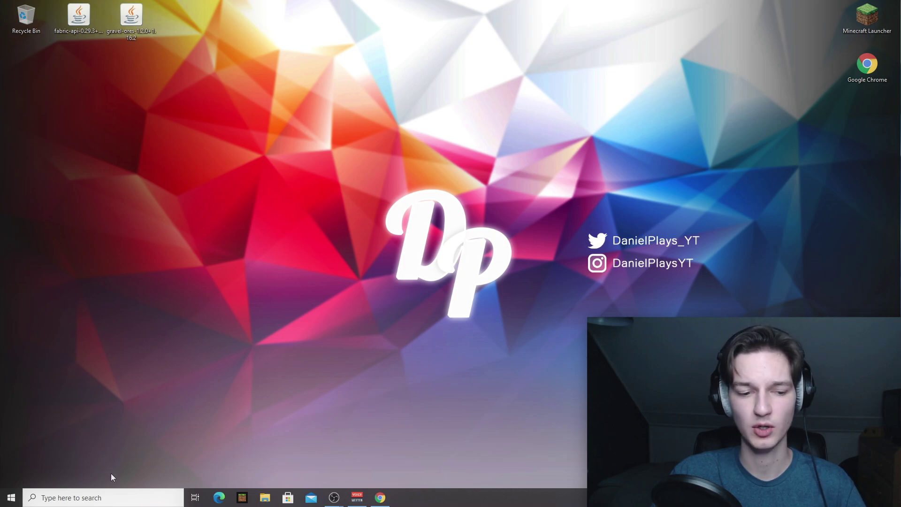
Open %appdata% from Windows search and enter the .minecraft folder.
left_click(105, 499)
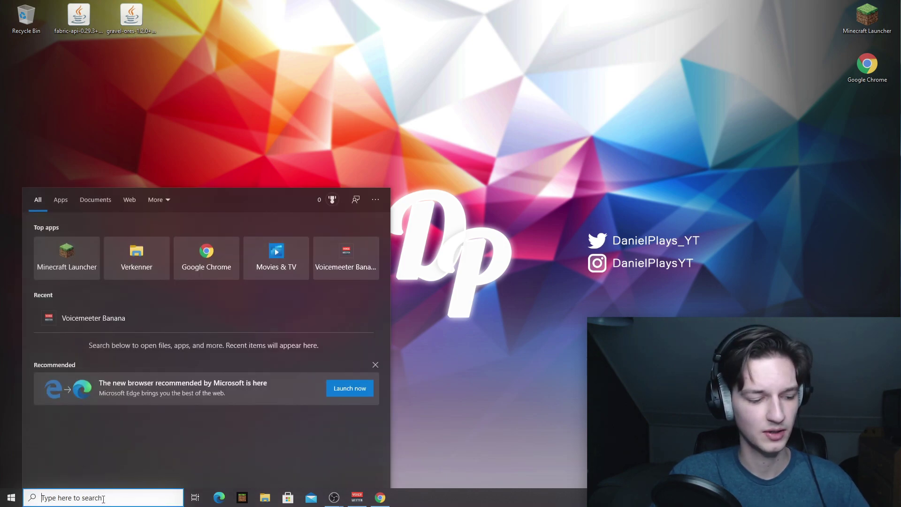
type("%ap")
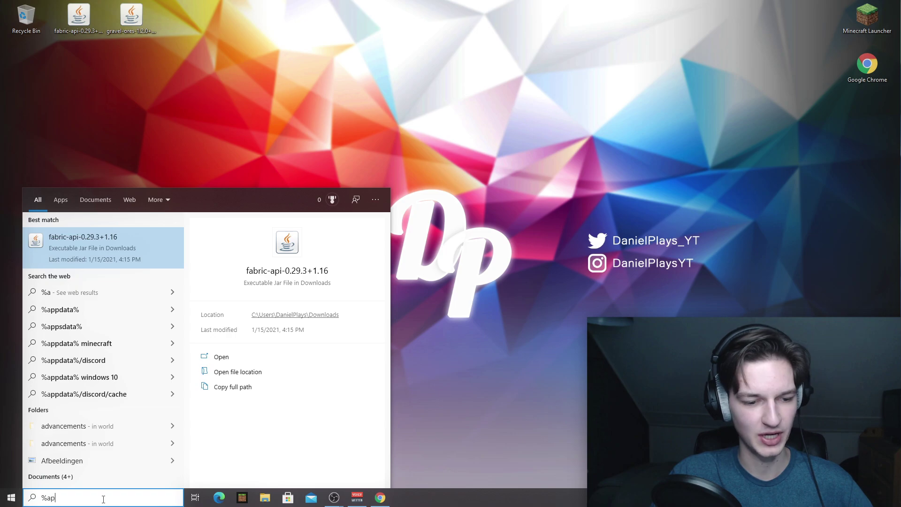
type("pdata%")
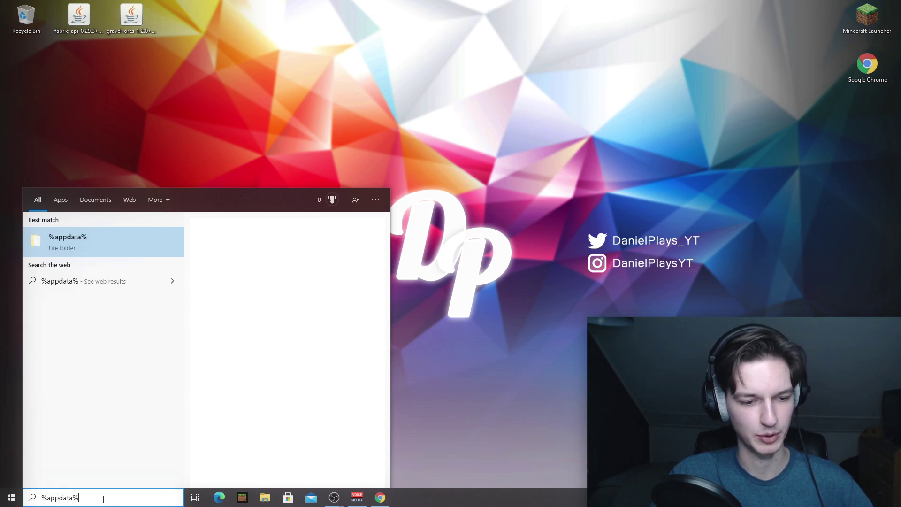
key("Return")
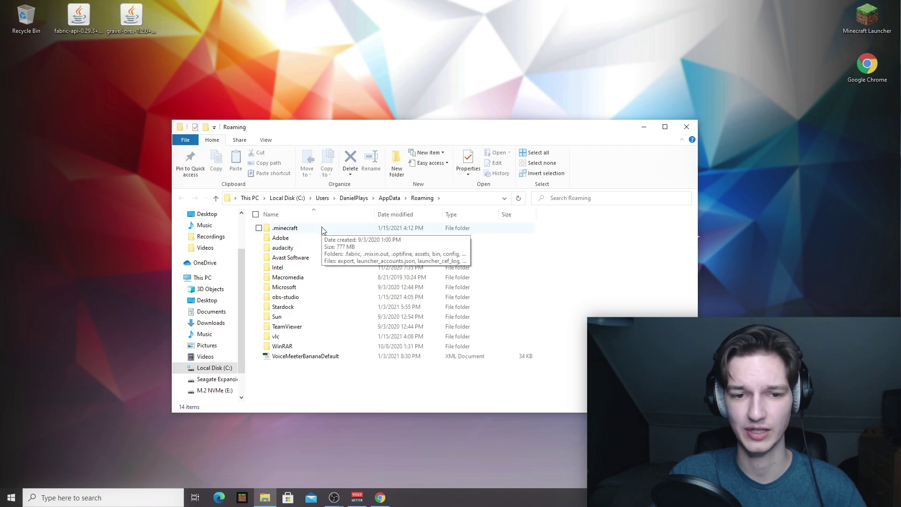
double_click(277, 230)
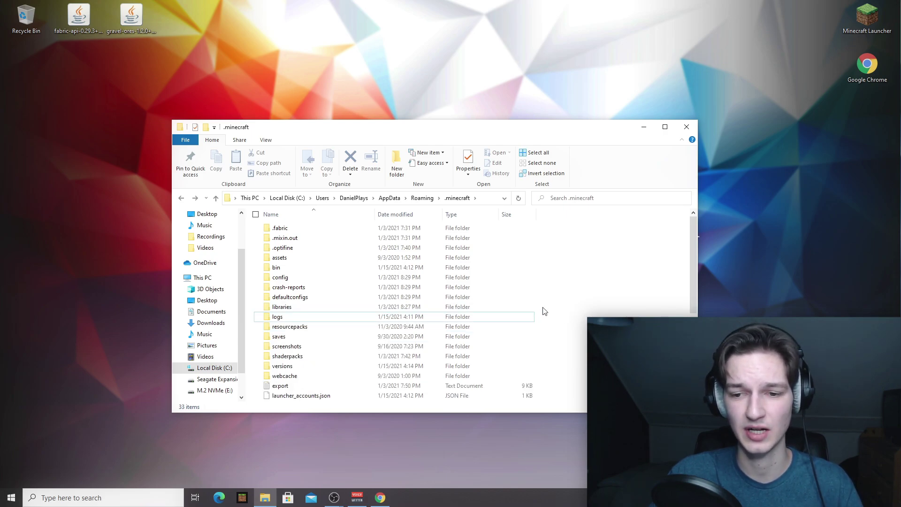
Create a new folder named 'mods' inside .minecraft.
right_click(556, 281)
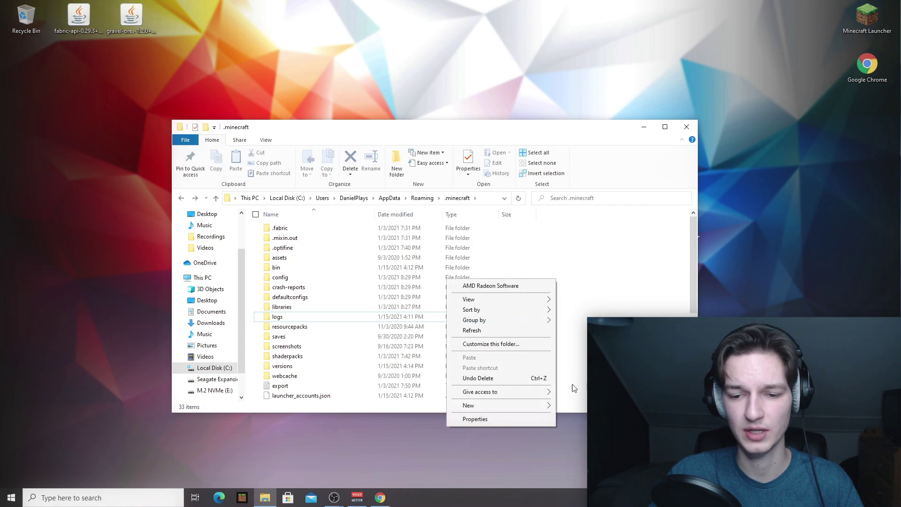
mouse_move(493, 406)
left_click(586, 288)
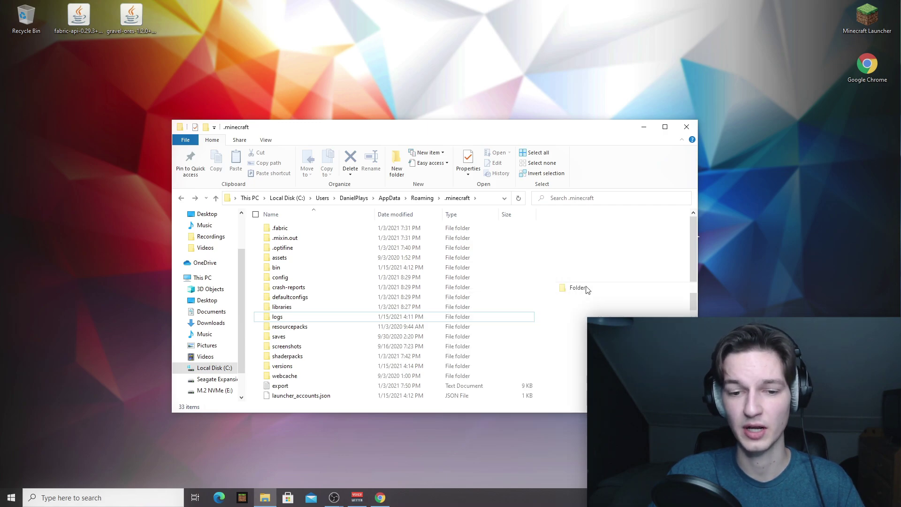
type("mods")
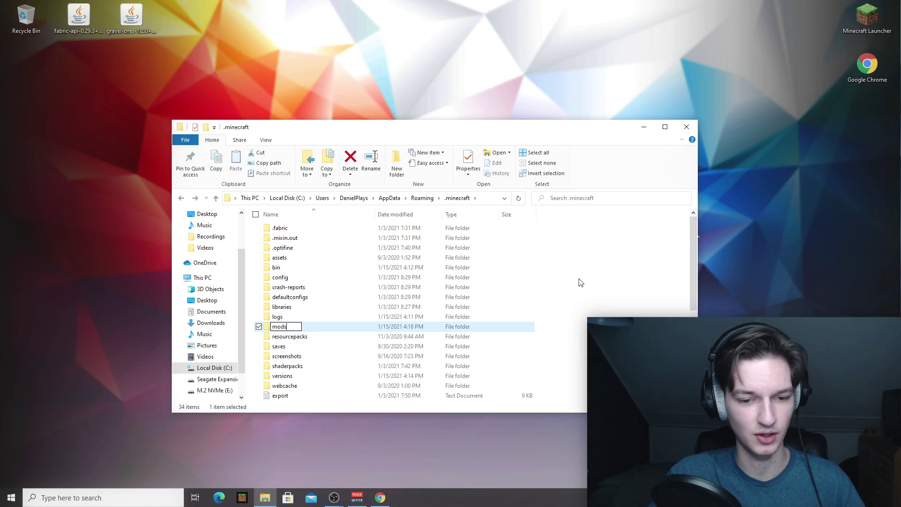
key("Return")
Move both desktop mod jars into the mods folder.
double_click(295, 328)
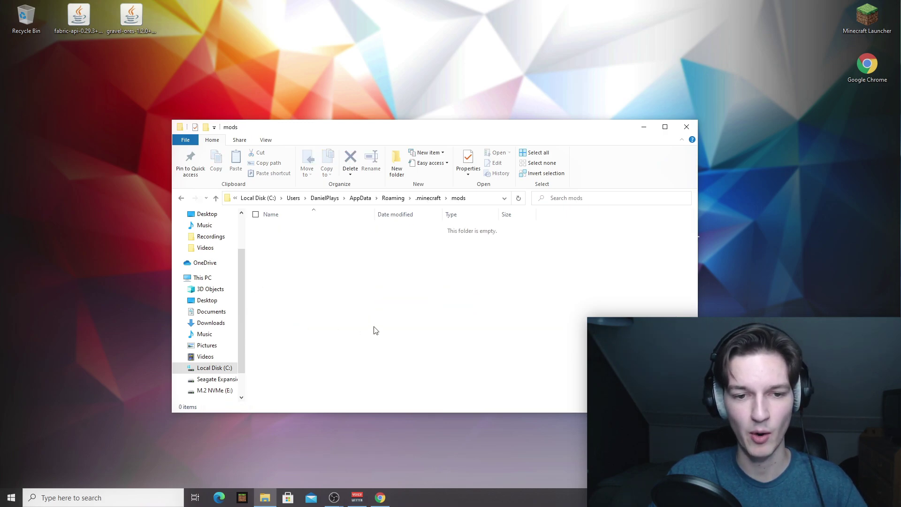
left_click_drag(144, 60, 53, 2)
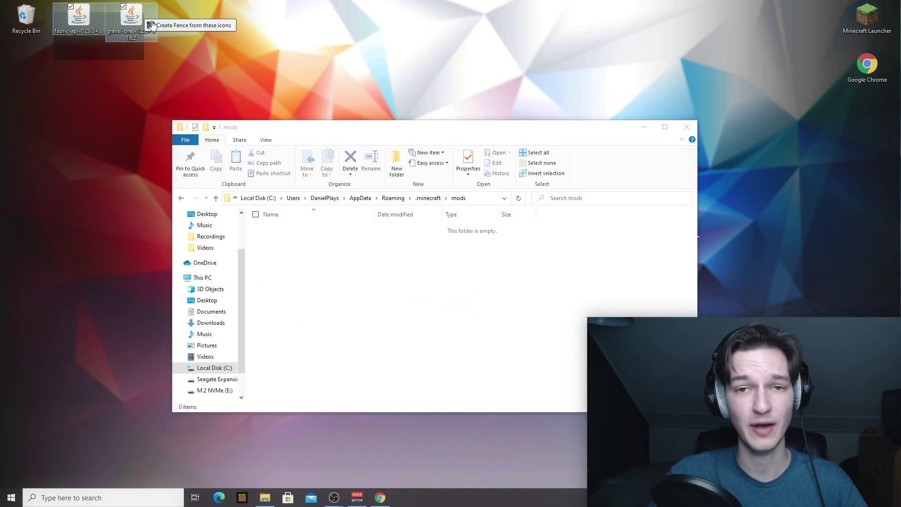
left_click_drag(131, 17, 396, 245)
left_click(398, 249)
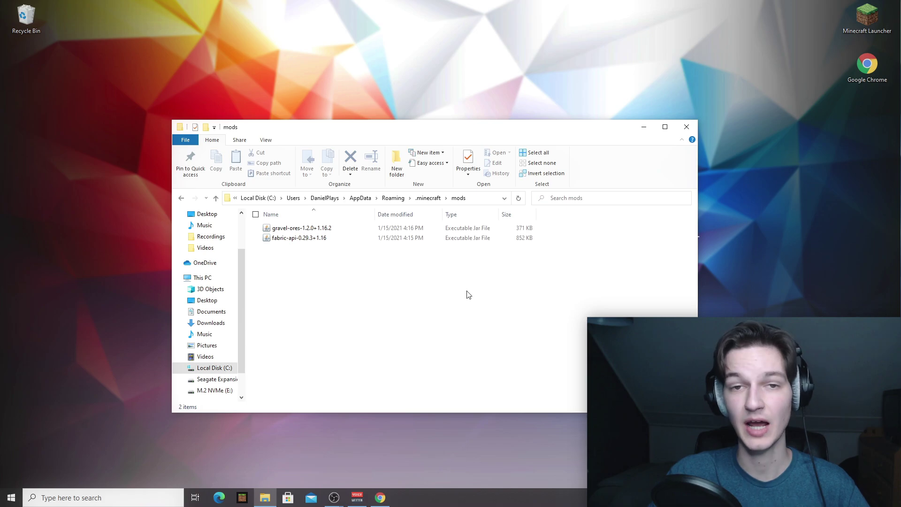
Close the mods folder, open Minecraft Launcher and play the fabric-loader-1.16.5 installation.
left_click(686, 127)
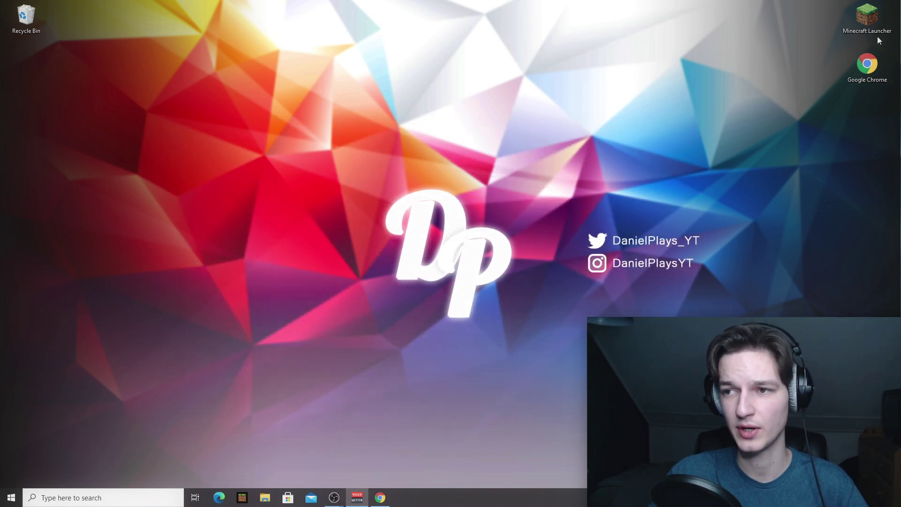
left_click(867, 17)
double_click(866, 16)
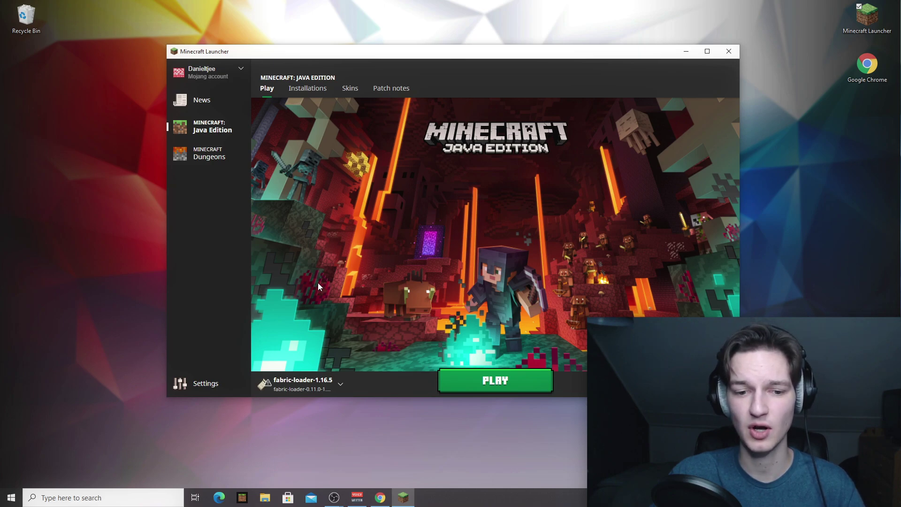
mouse_move(280, 390)
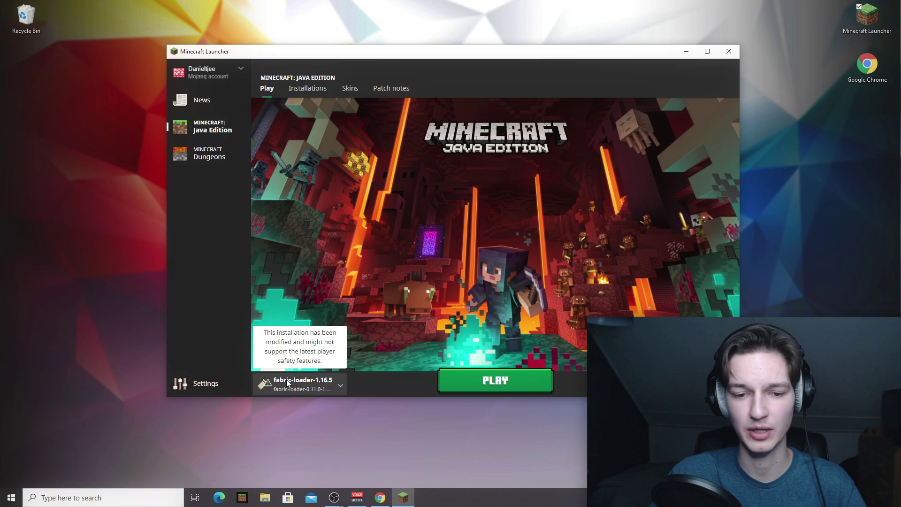
left_click(341, 383)
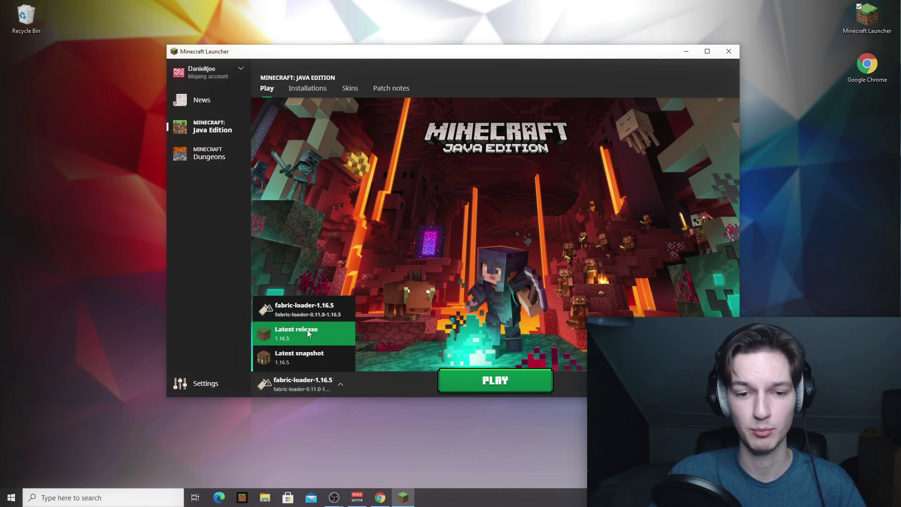
left_click(352, 304)
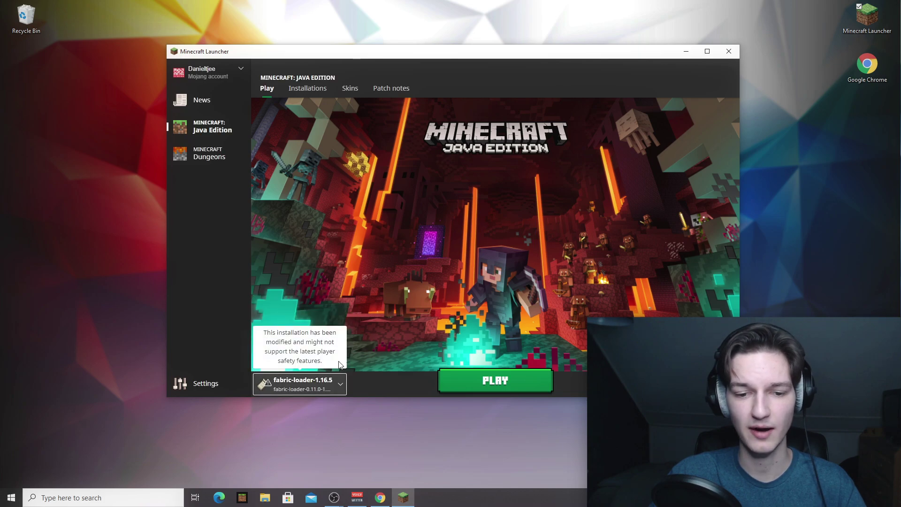
left_click(495, 383)
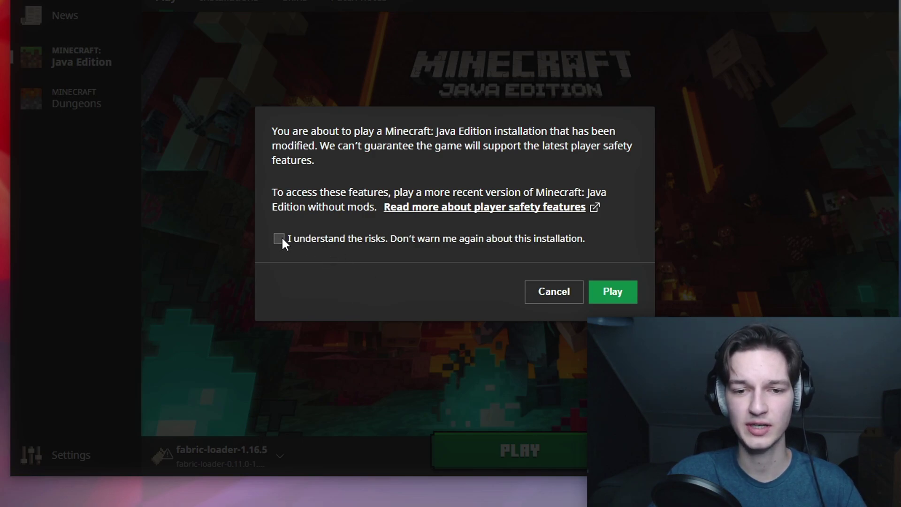
Accept the modified-installation warning, then find Coal Gravel and Lapis Gravel under Building Blocks.
left_click(611, 292)
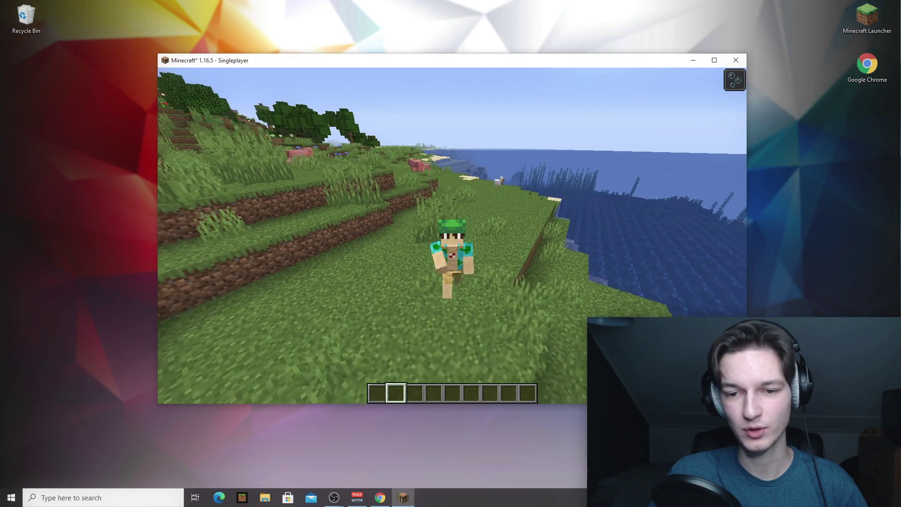
key("e")
left_click(434, 165)
left_click_drag(587, 196, 590, 289)
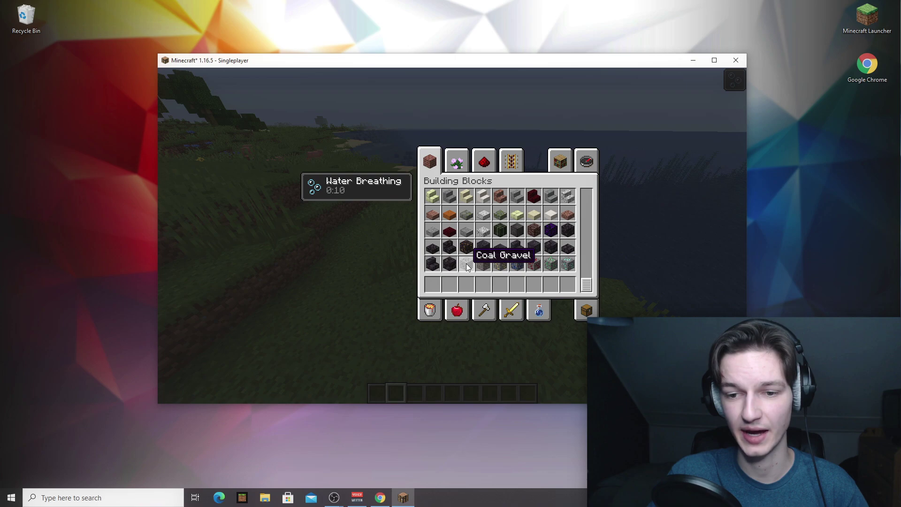